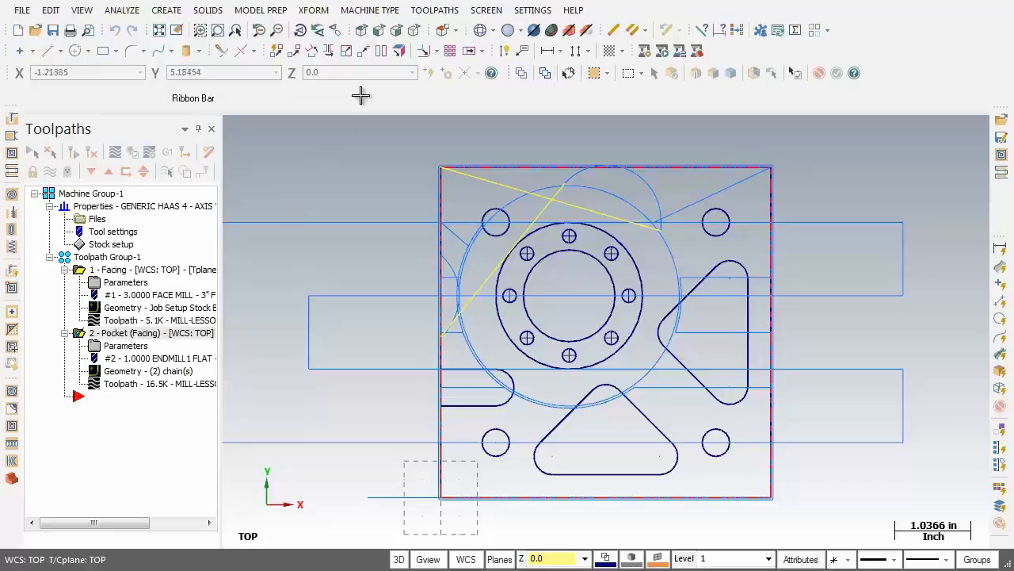
Step: Start a drill toolpath and pick the upper-left, lower-left, lower-right and upper-right corner hole centres
left_click(435, 10)
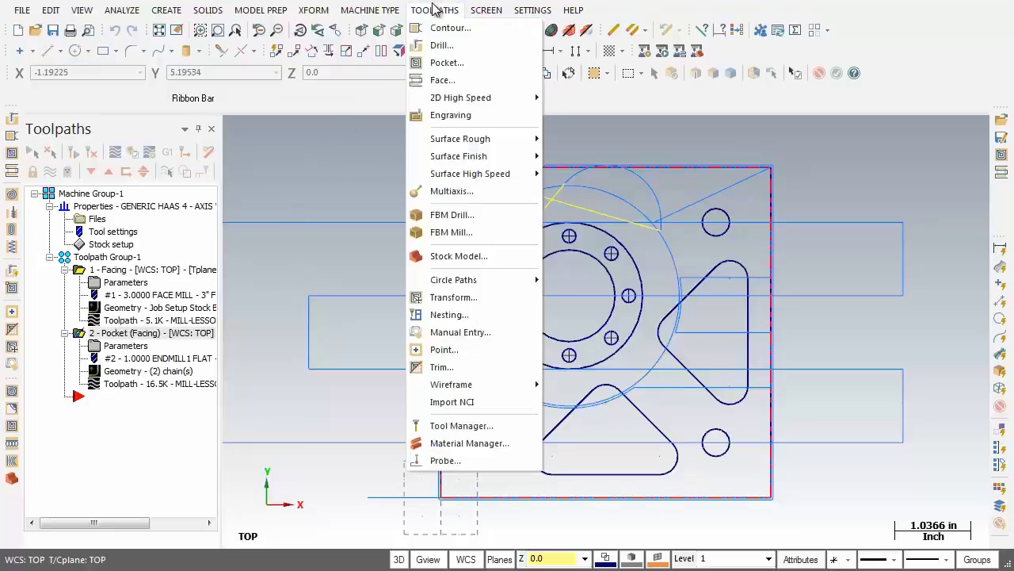
left_click(471, 50)
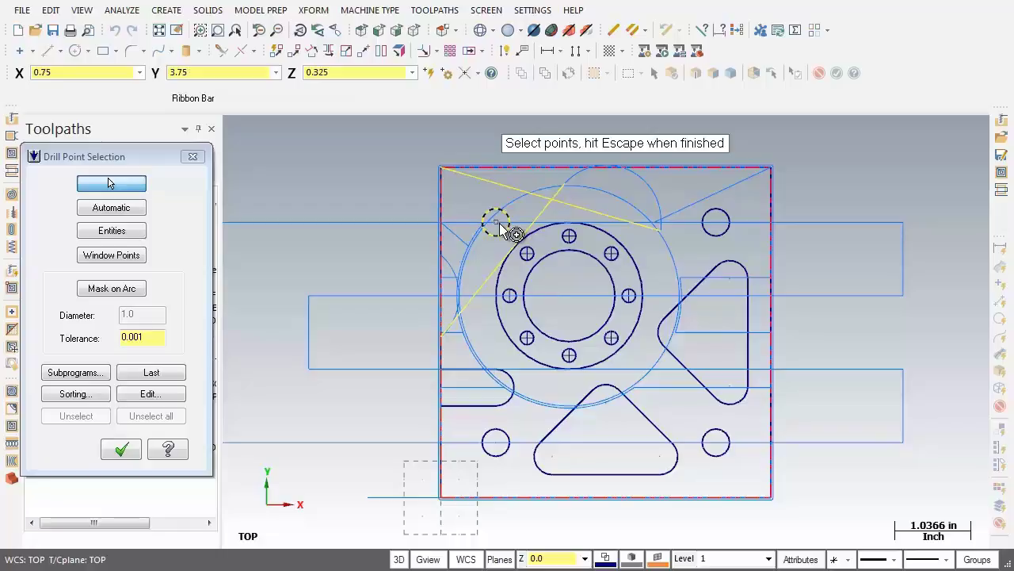
left_click(498, 224)
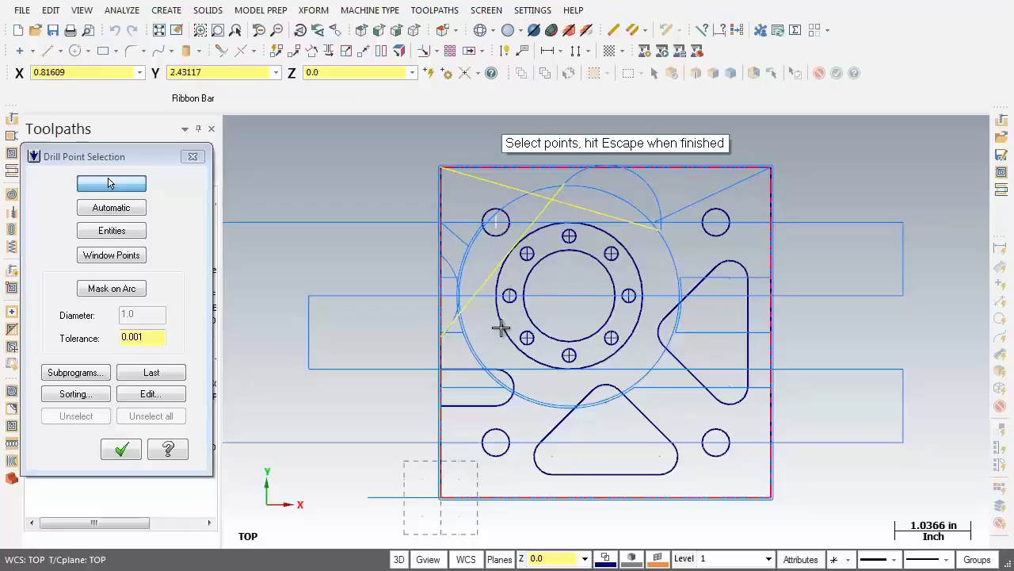
left_click(496, 443)
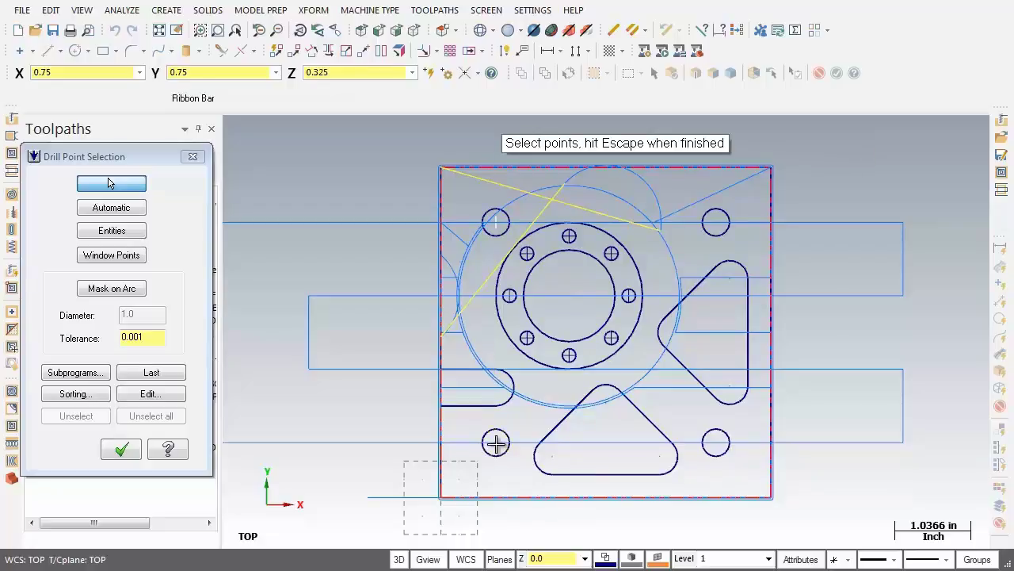
left_click(716, 446)
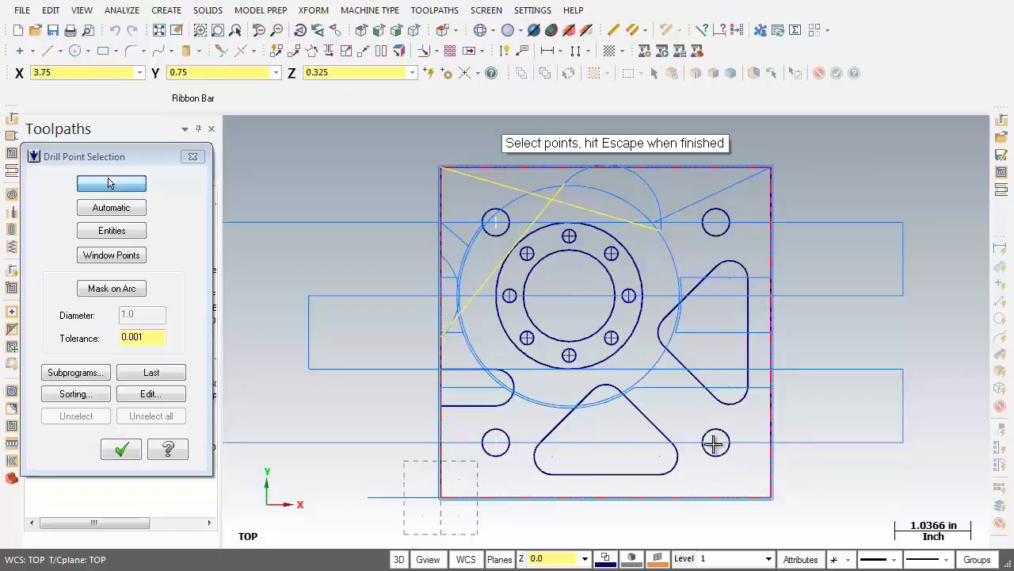
left_click(716, 226)
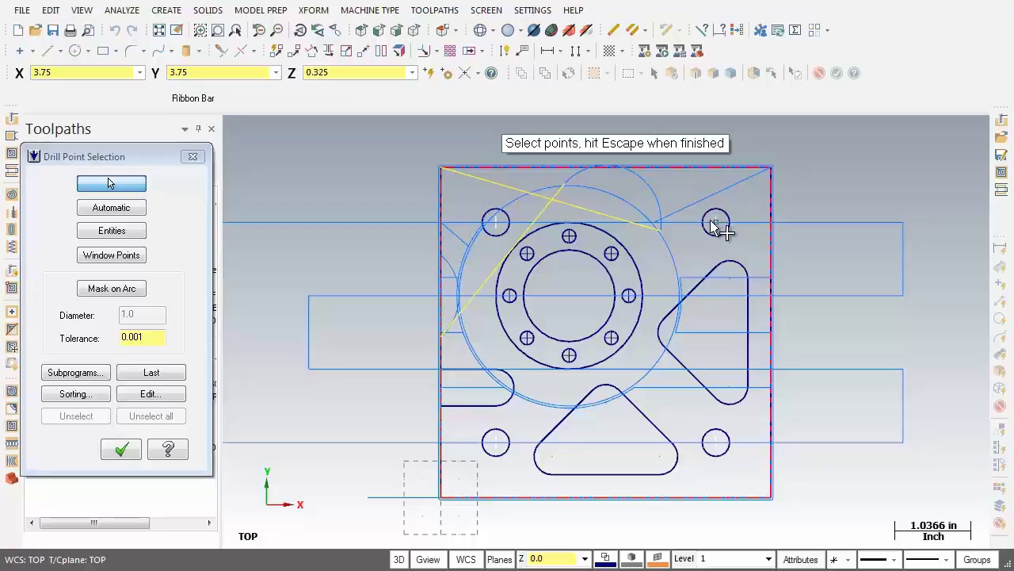
Step: Accept the four drill points and bring up the drill toolpath's tool page
left_click(132, 453)
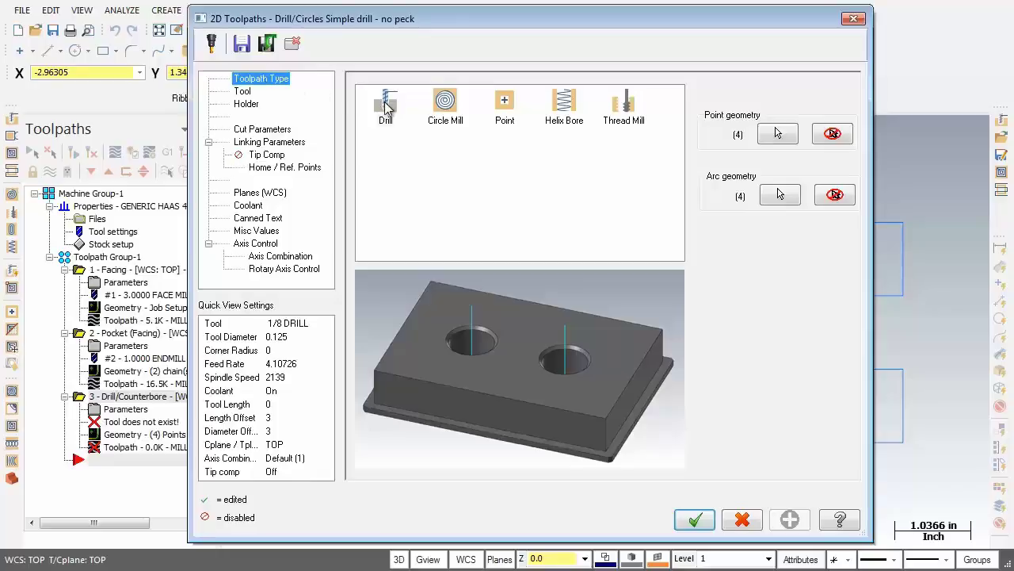
left_click(242, 92)
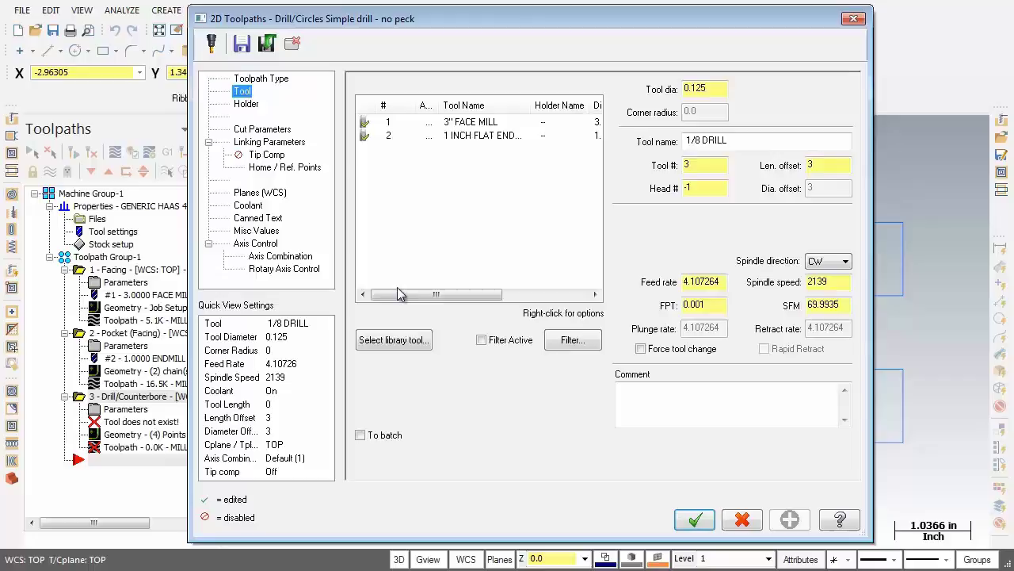
Step: Choose the 1/2 SPOTDRILL from the tool library as the drill toolpath's tool
left_click(406, 347)
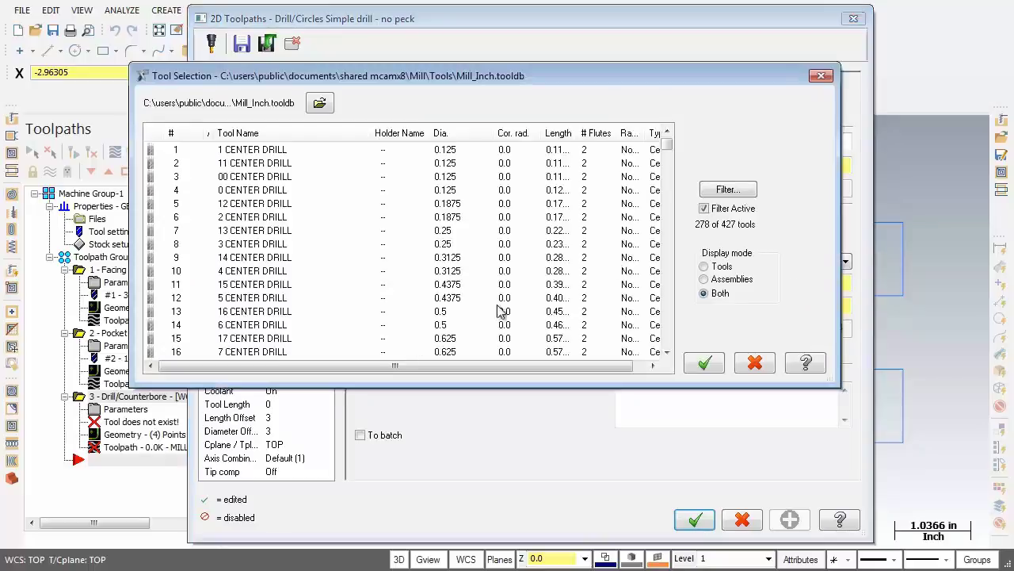
left_click_drag(669, 151, 670, 165)
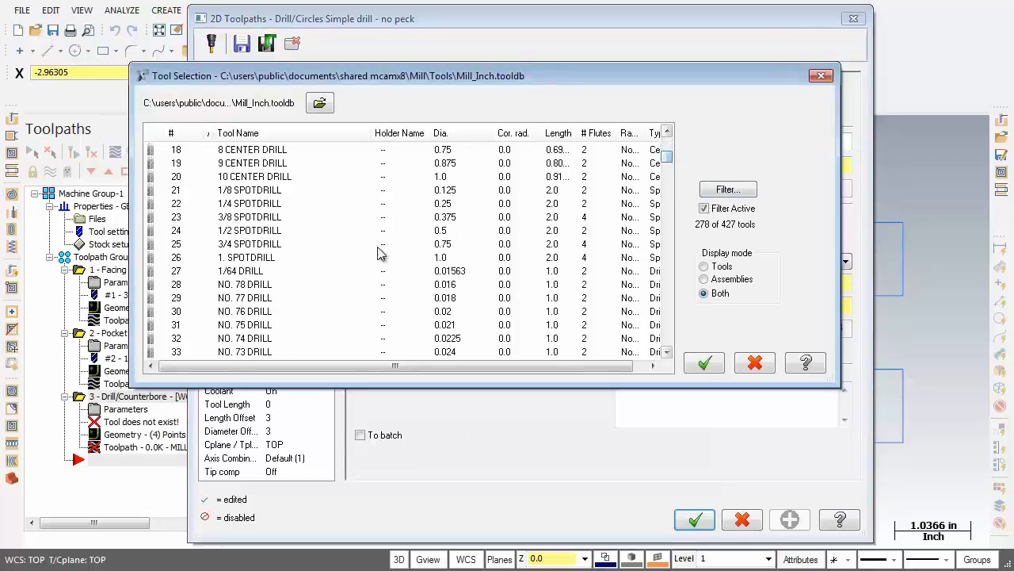
left_click(263, 230)
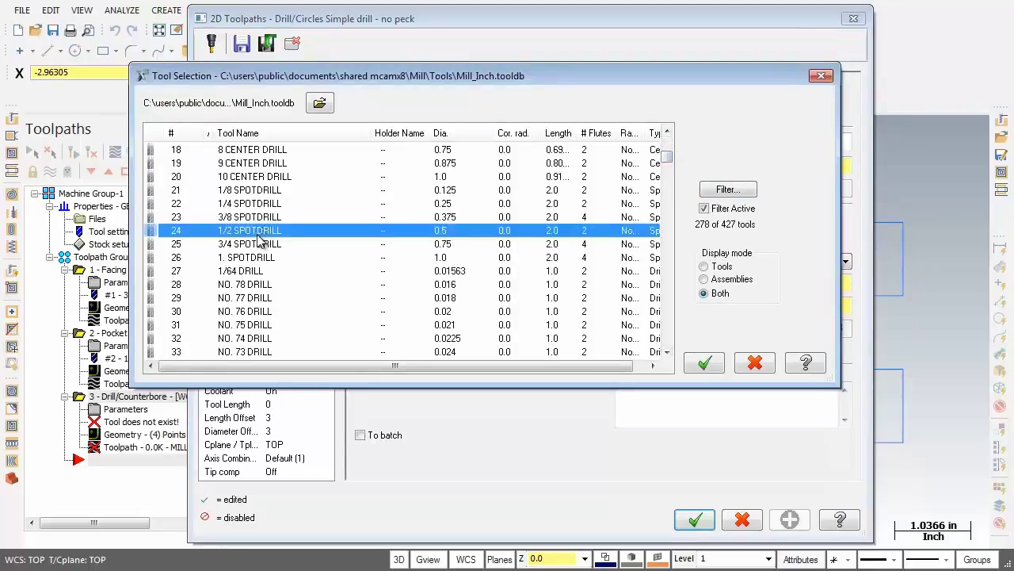
left_click(704, 362)
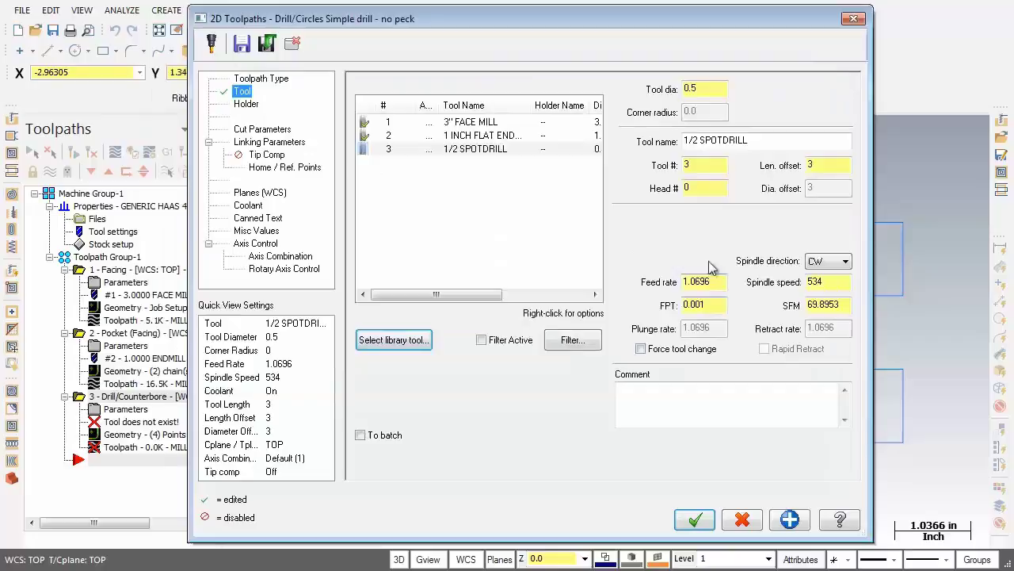
left_click(806, 167)
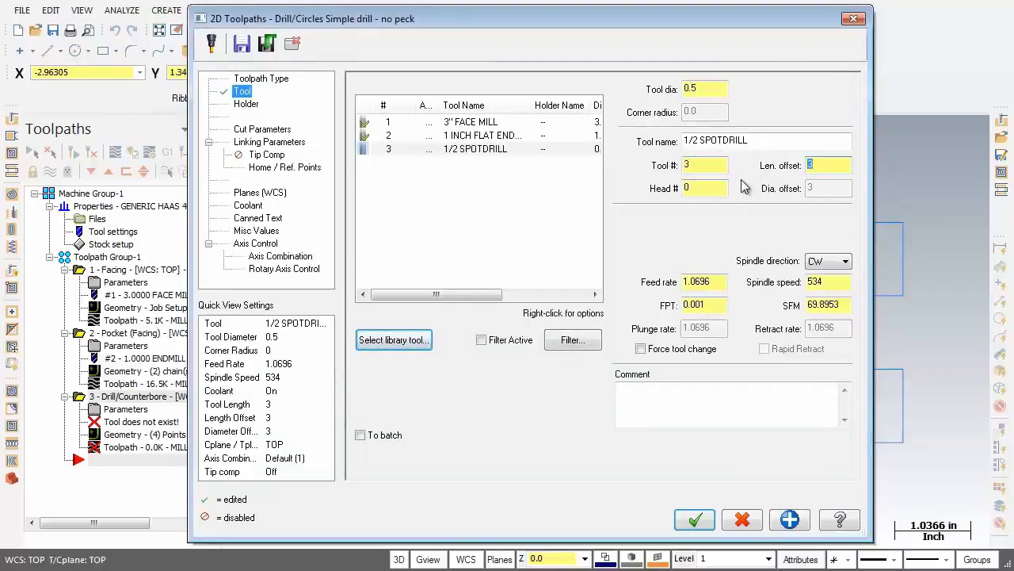
Step: Set the feed rate to 7.0 and the spindle speed to 2000
left_click(714, 284)
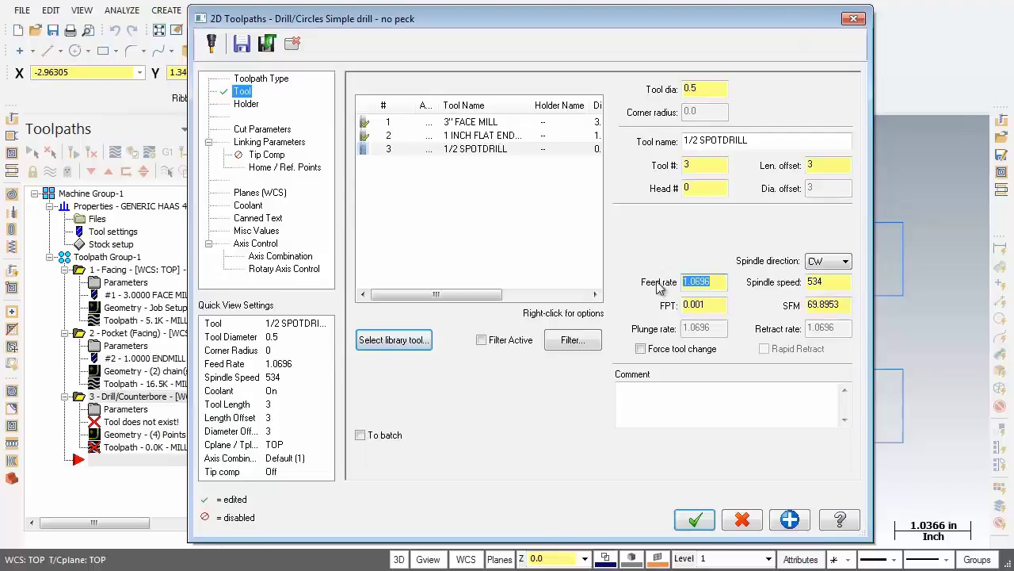
type("7.0")
key("Tab")
type("2000")
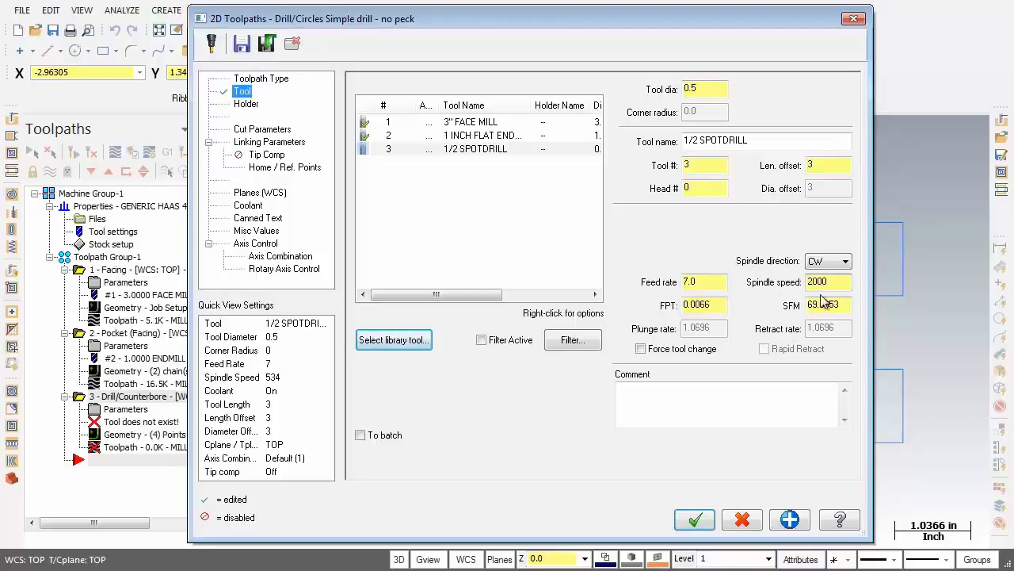
left_click(711, 279)
key("Tab")
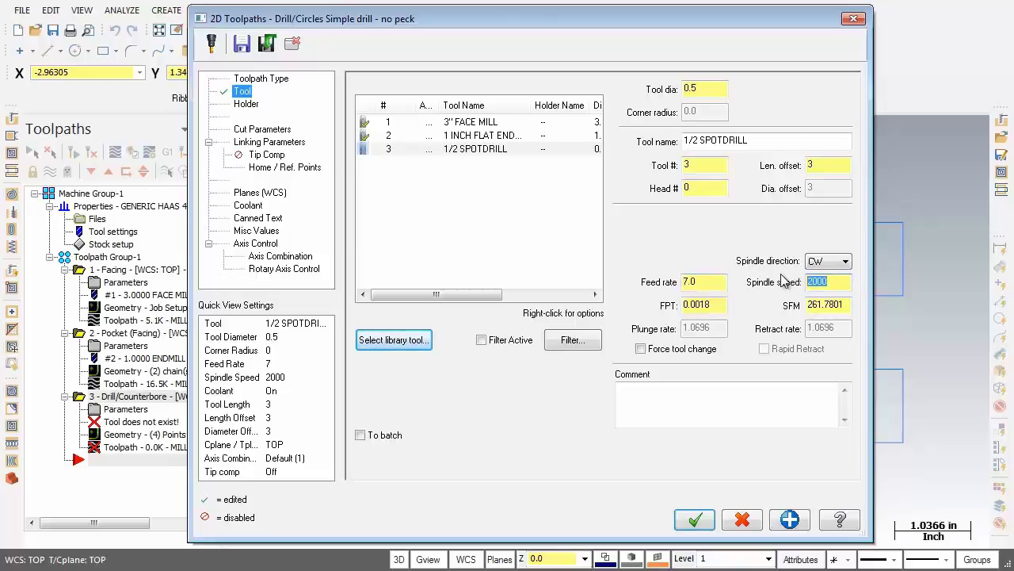
left_click(274, 134)
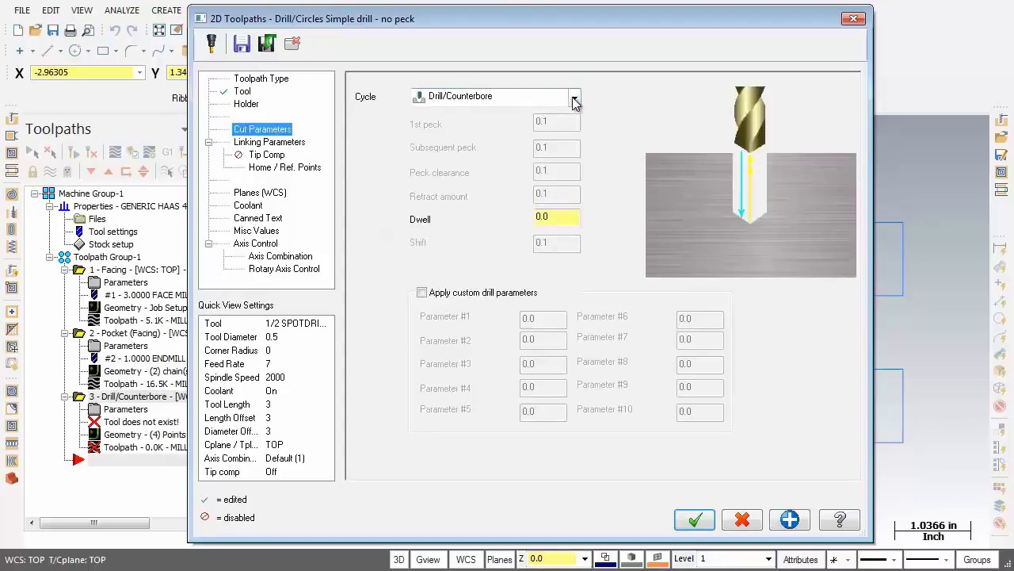
left_click(573, 98)
left_click(575, 100)
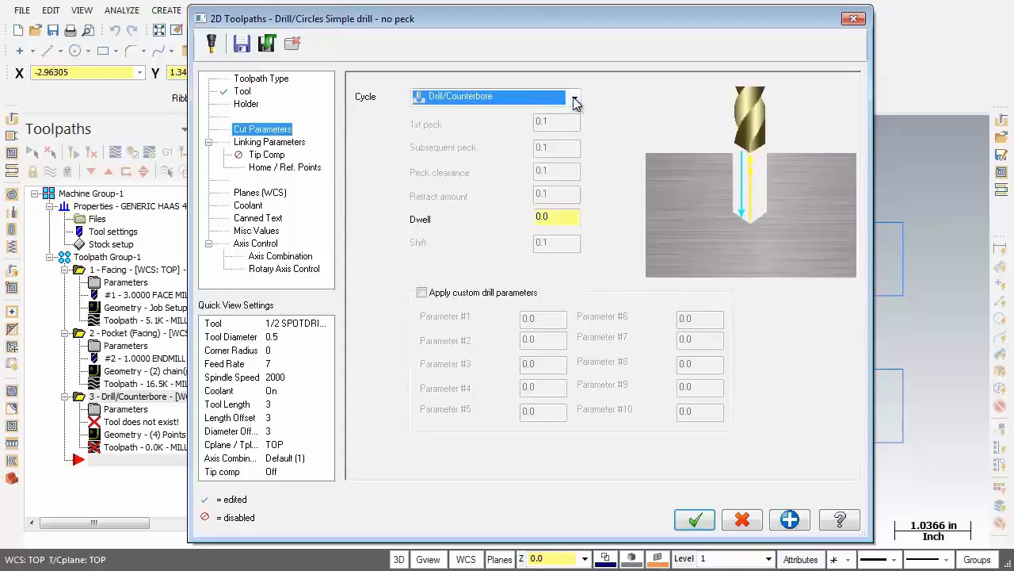
left_click(575, 99)
left_click(574, 99)
Step: Enable a 2.0 clearance height, used only at start and end
left_click(292, 144)
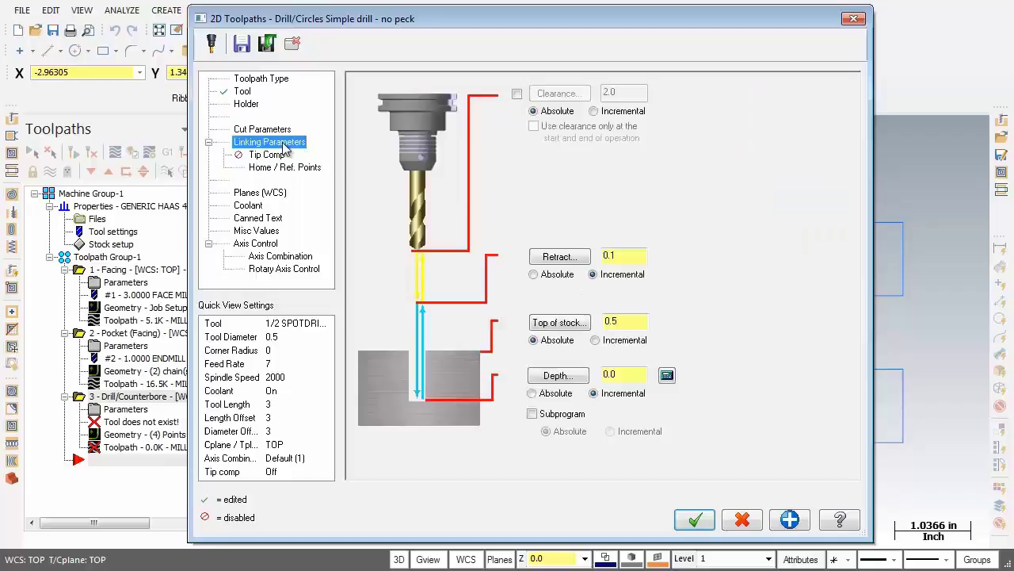
left_click(517, 94)
double_click(634, 95)
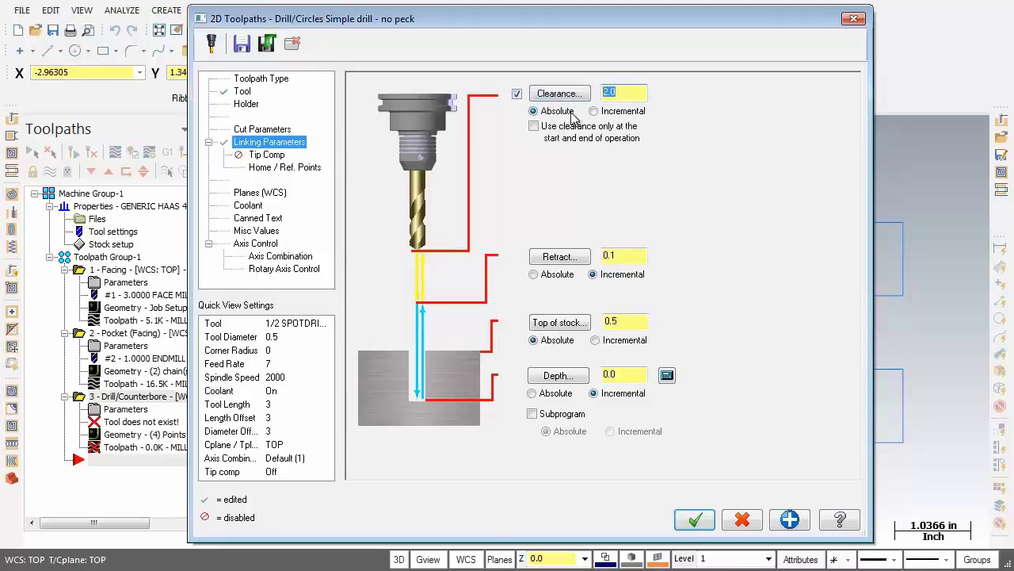
left_click(534, 129)
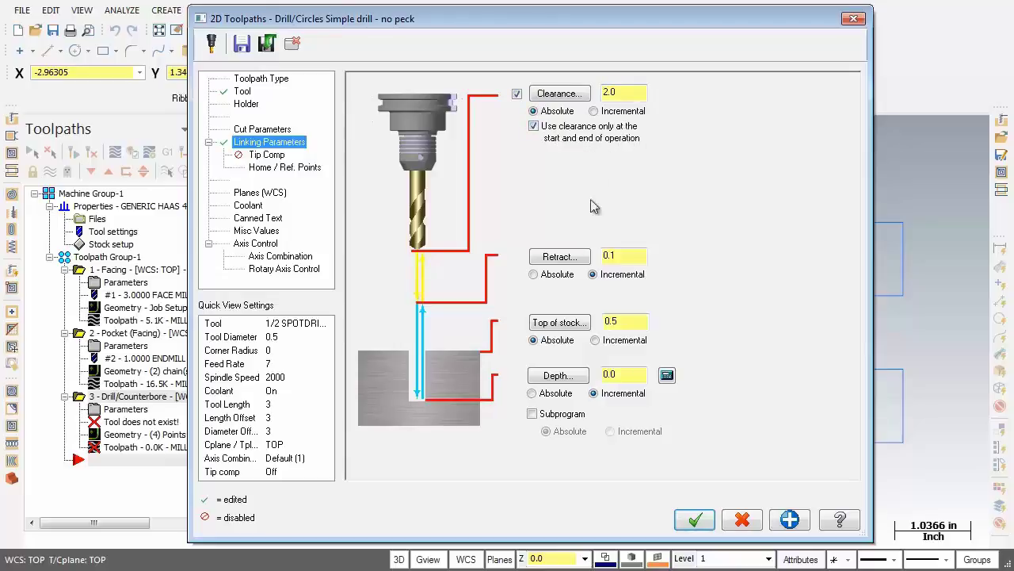
Step: Set the retract height to an absolute 0.6
left_click(533, 276)
left_click(618, 255)
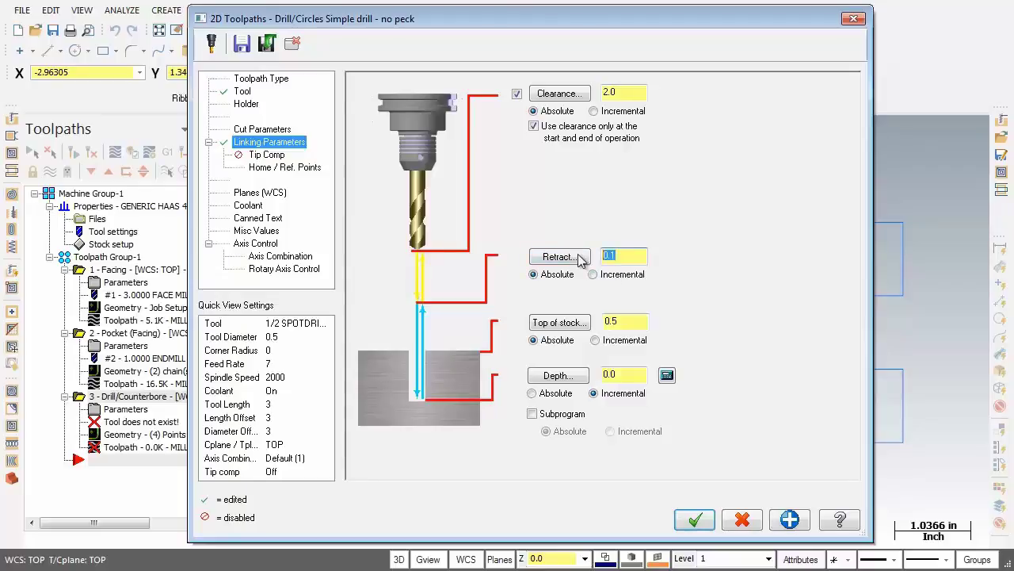
type("0")
key("Return")
Step: Set top of stock to 0.325 and make the depth absolute
double_click(634, 324)
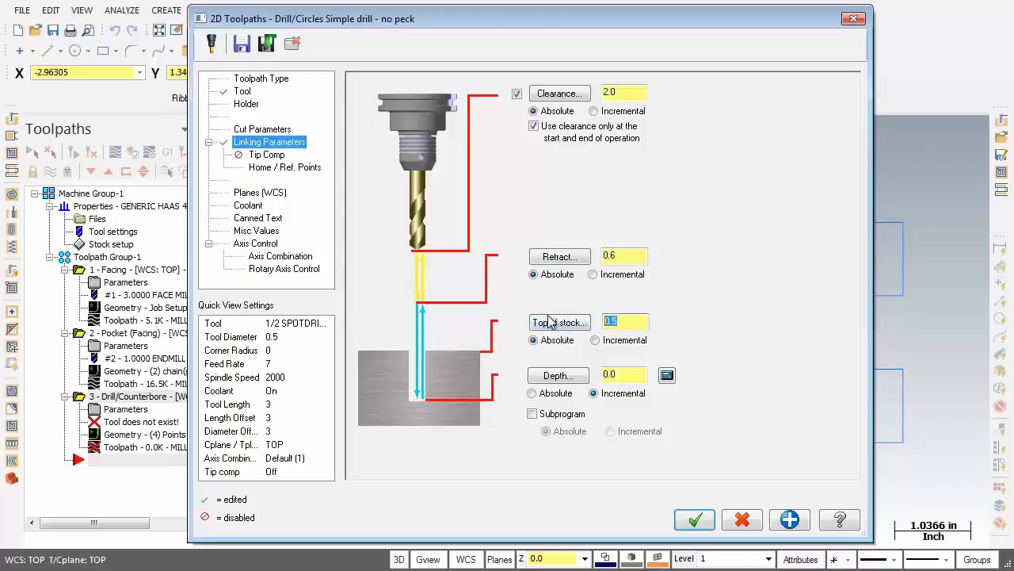
type("0")
key("Return")
left_click(532, 394)
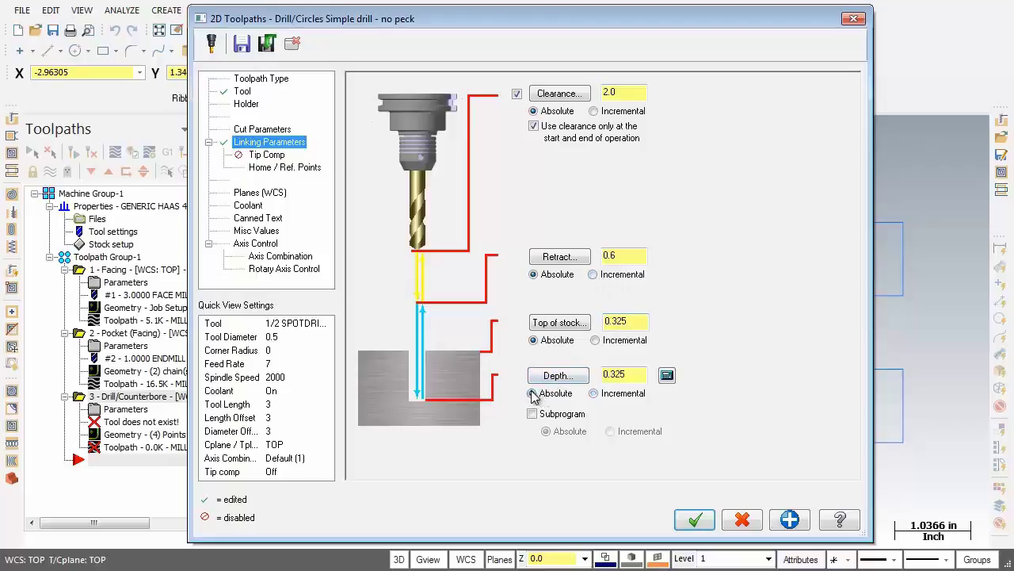
double_click(630, 375)
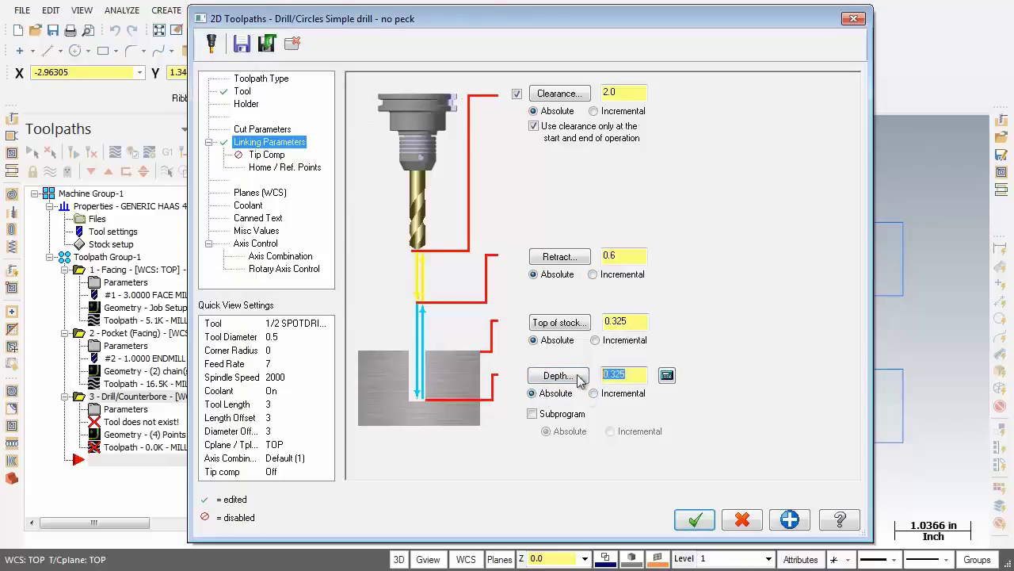
Step: Use the Depth Calculator with a 0.4375 finish diameter to overwrite the depth to 0.10625
left_click(667, 378)
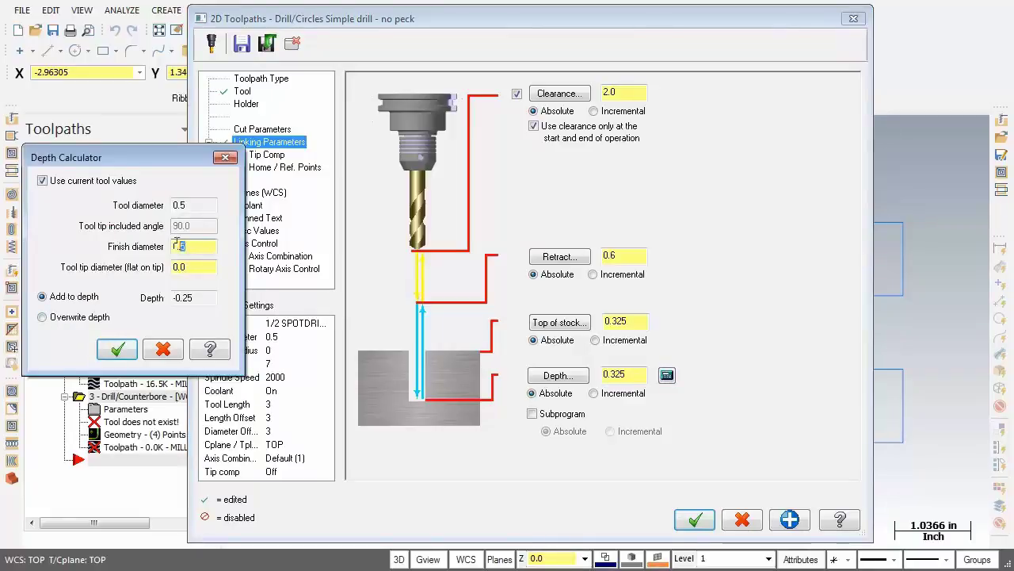
left_click(174, 246)
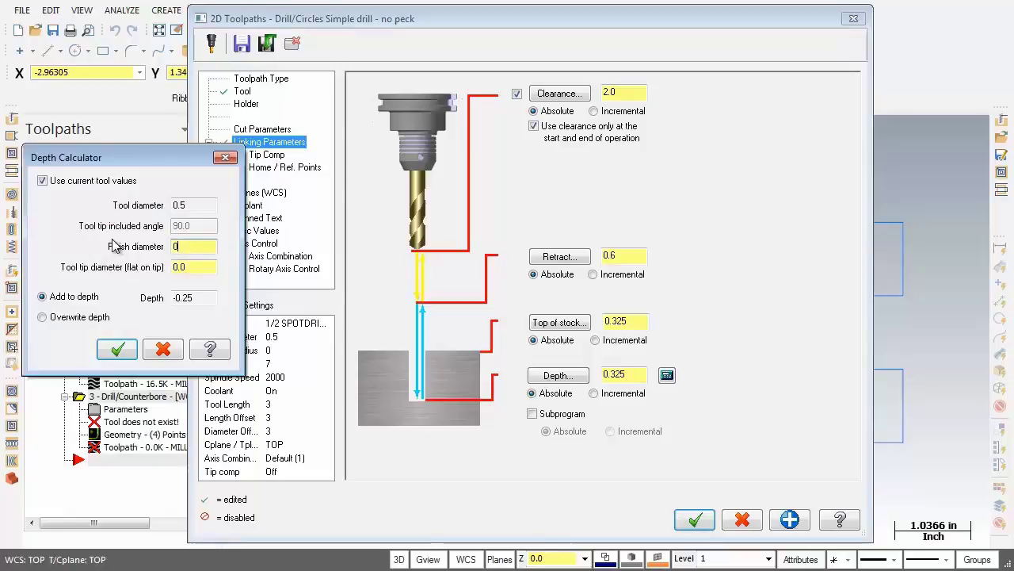
type("0.4375")
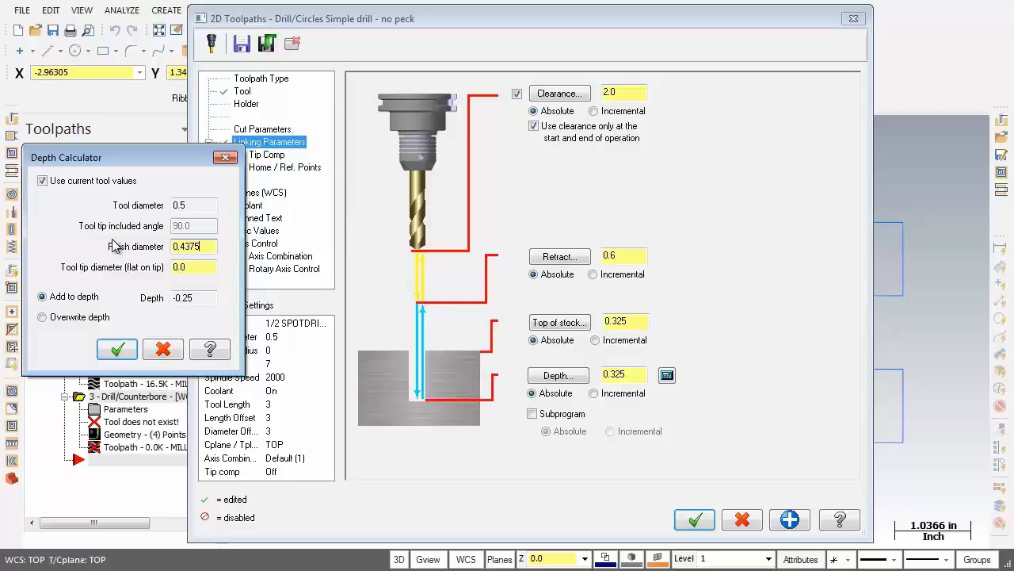
left_click(72, 318)
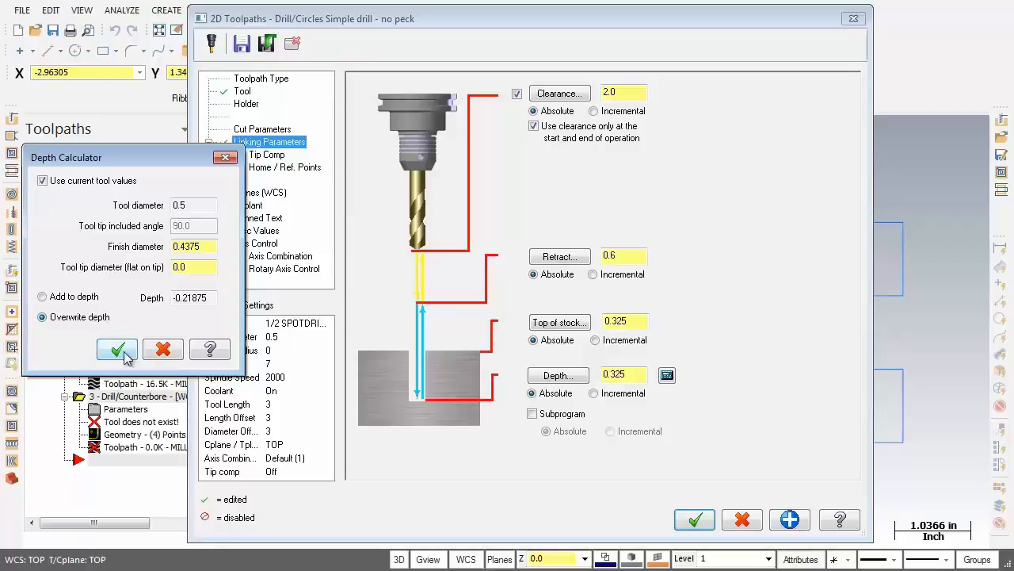
left_click(119, 349)
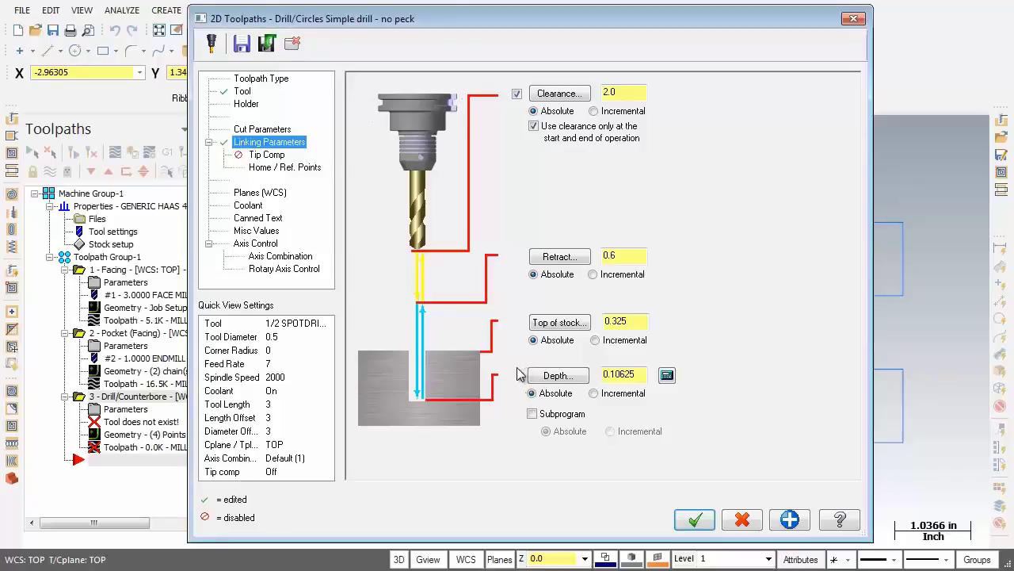
left_click_drag(643, 374, 596, 377)
key("Delete")
key("ctrl+z")
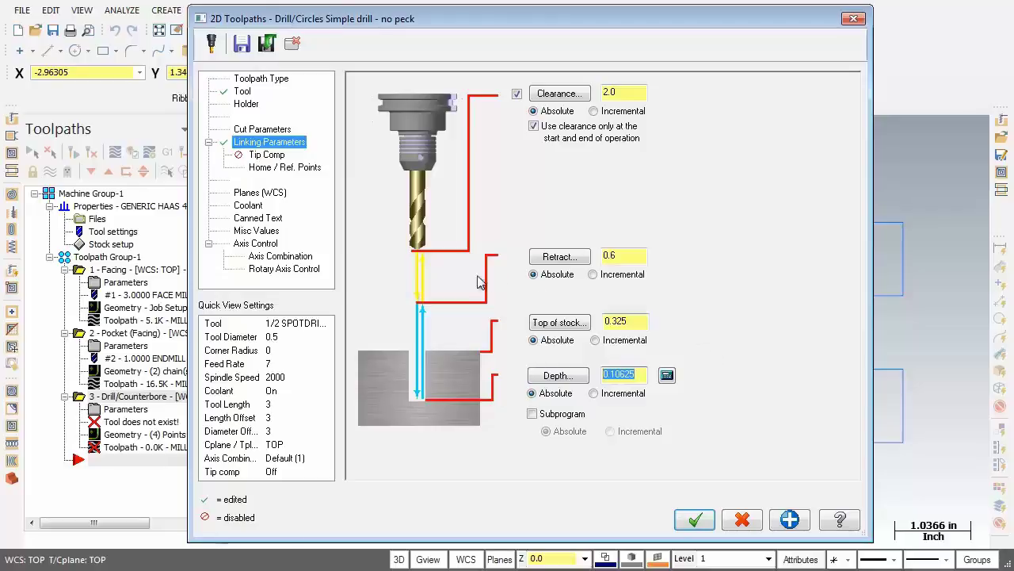
Step: Turn flood coolant On and accept the spot drill operation to generate its toolpath
left_click(257, 207)
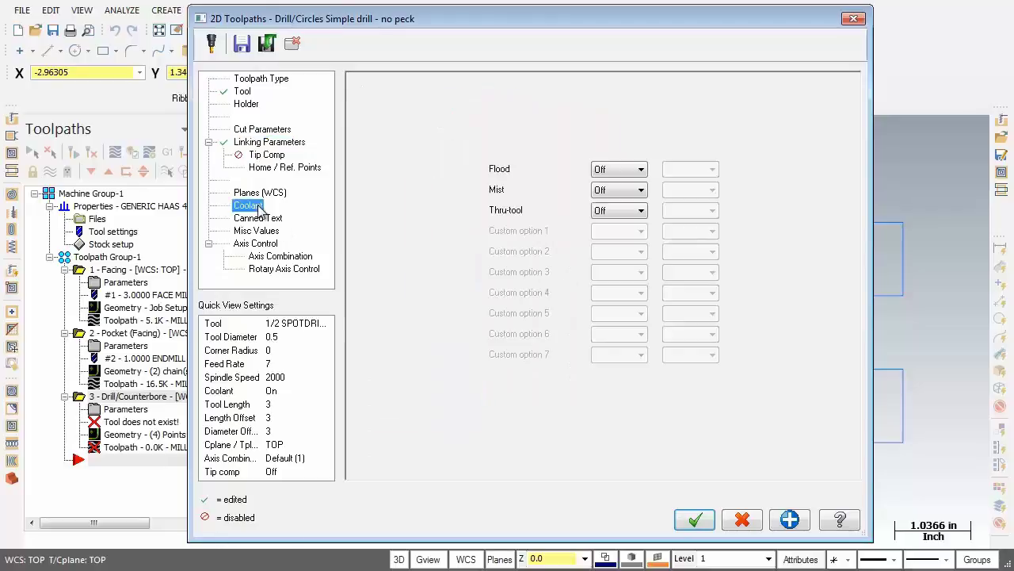
left_click(600, 170)
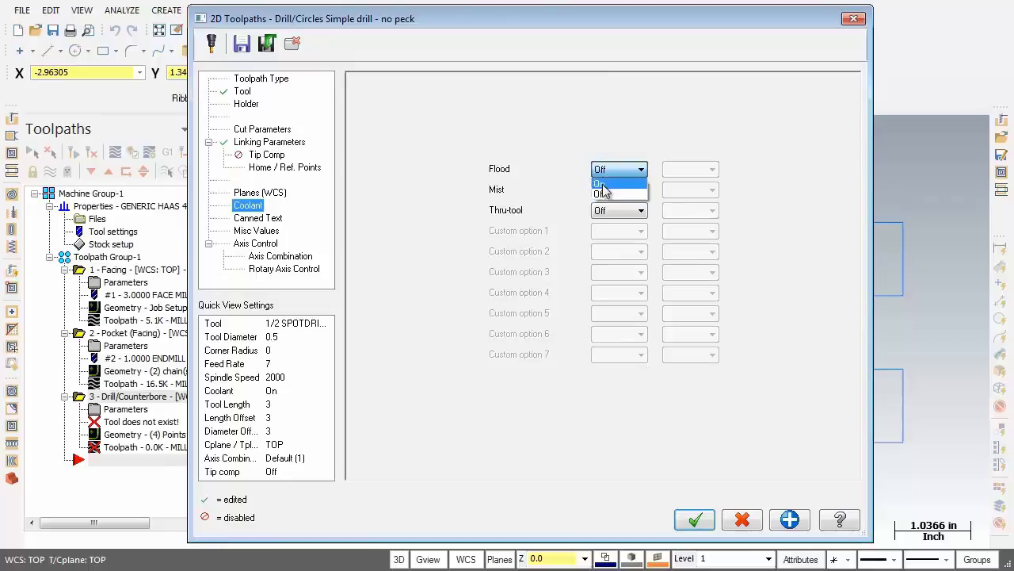
left_click(602, 184)
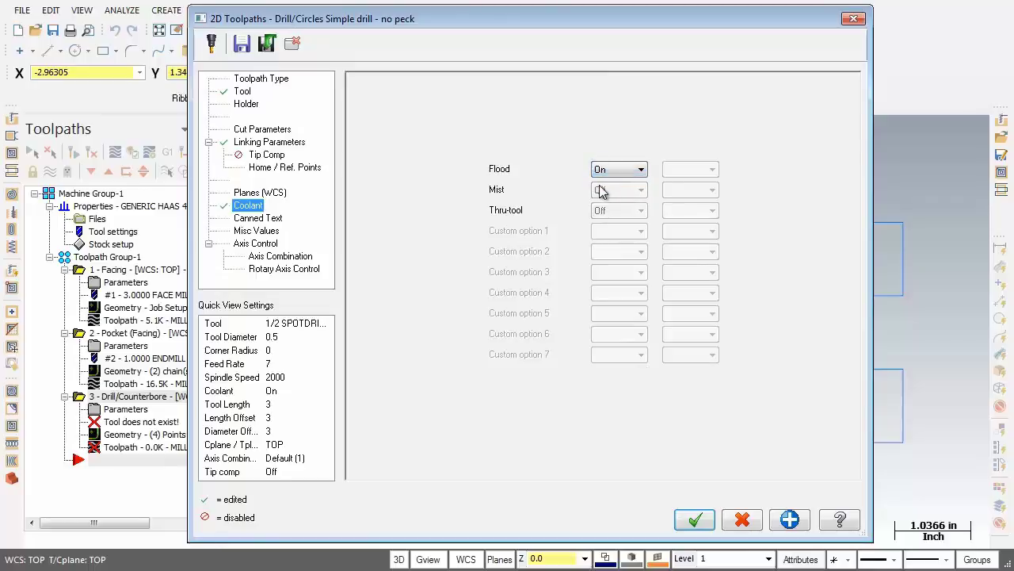
left_click(697, 520)
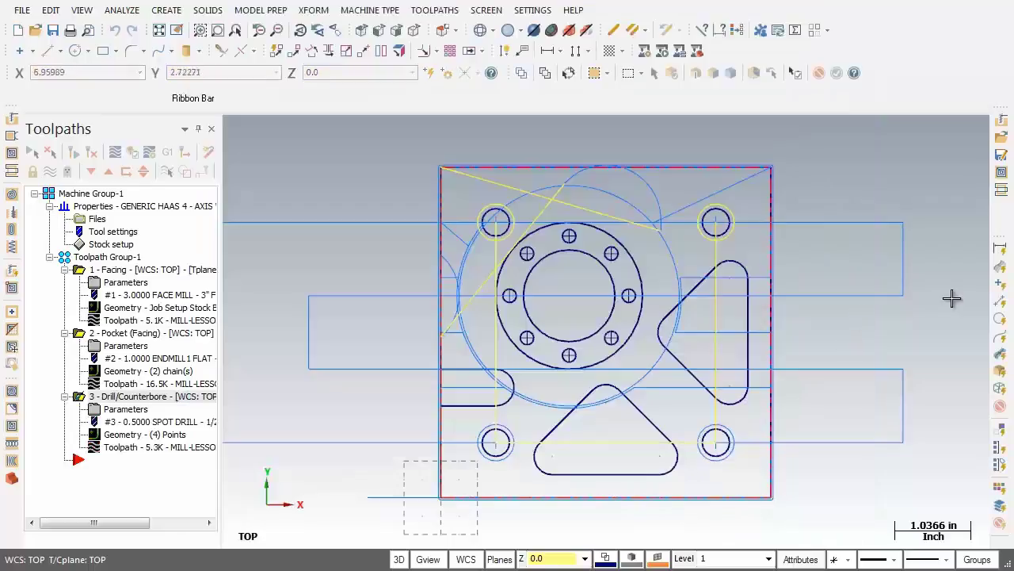